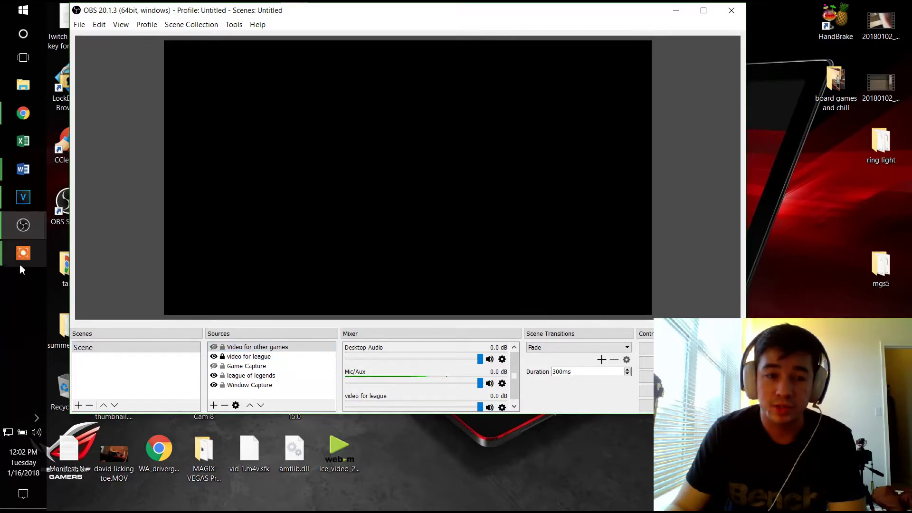
Step: Lock the Window Capture source in the Sources list so it stays fixed
mouse_move(11, 263)
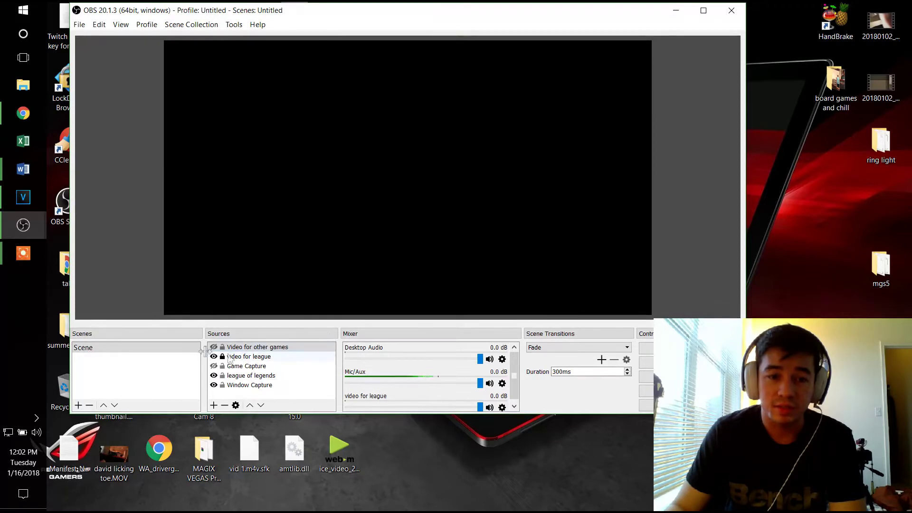
click(223, 385)
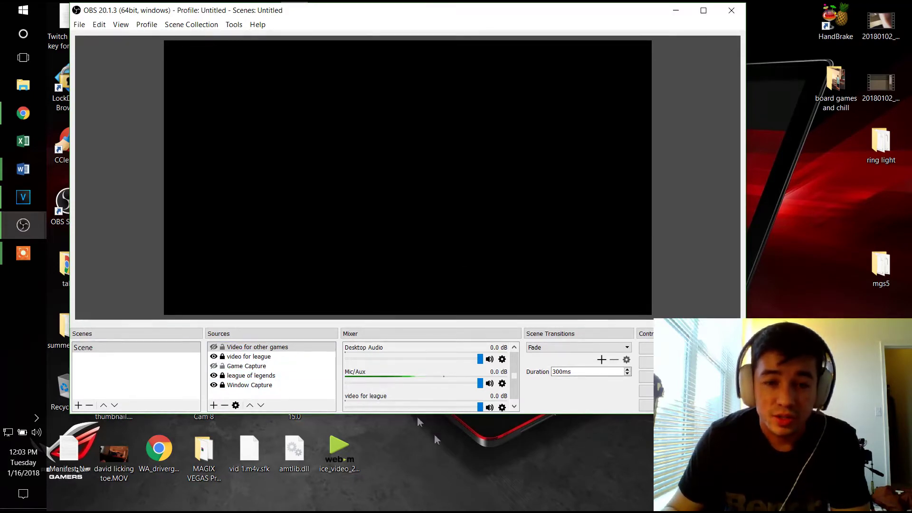
Step: Review the league of legends source's properties and close them unchanged
right_click(256, 377)
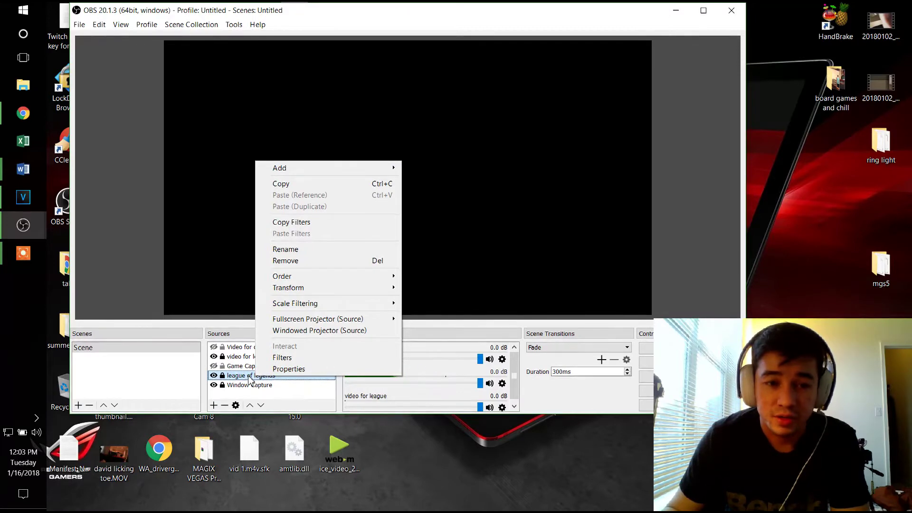
click(285, 370)
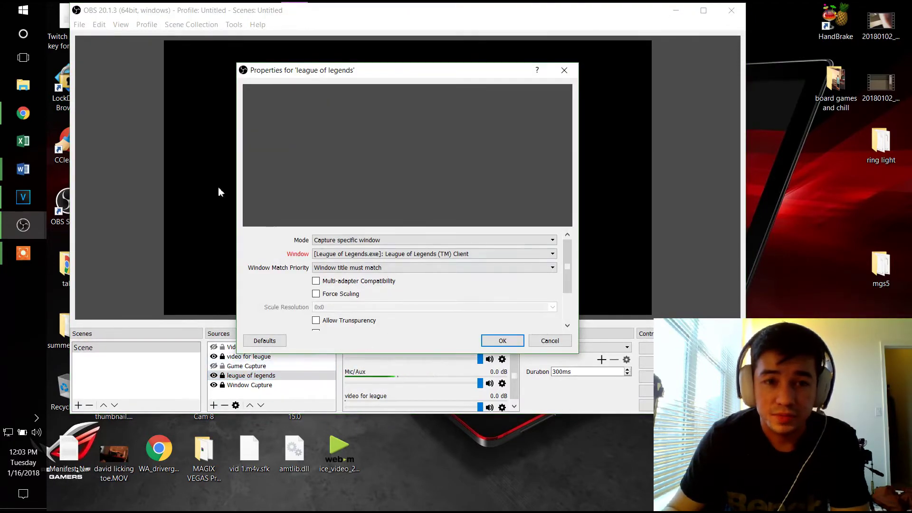
click(564, 342)
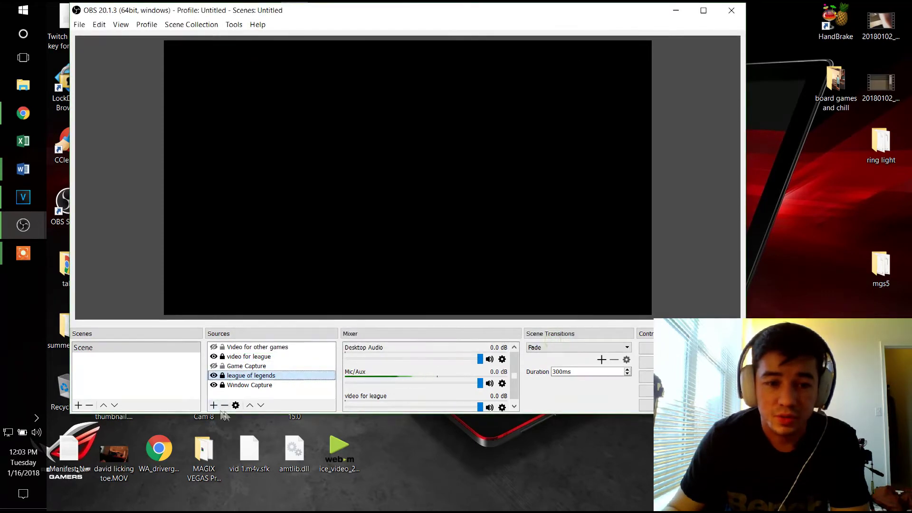
Step: Add a Game Capture source named Game Capture 2, cancelling its properties without saving
click(214, 406)
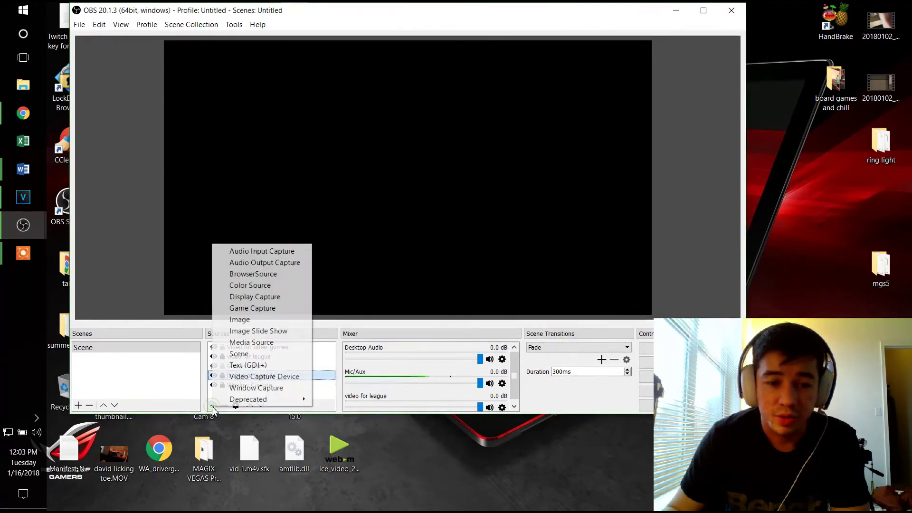
click(266, 309)
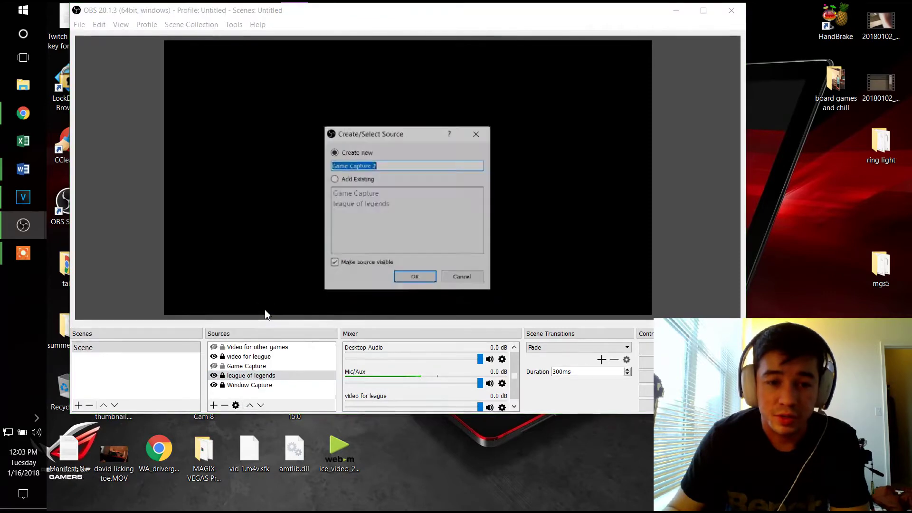
click(415, 279)
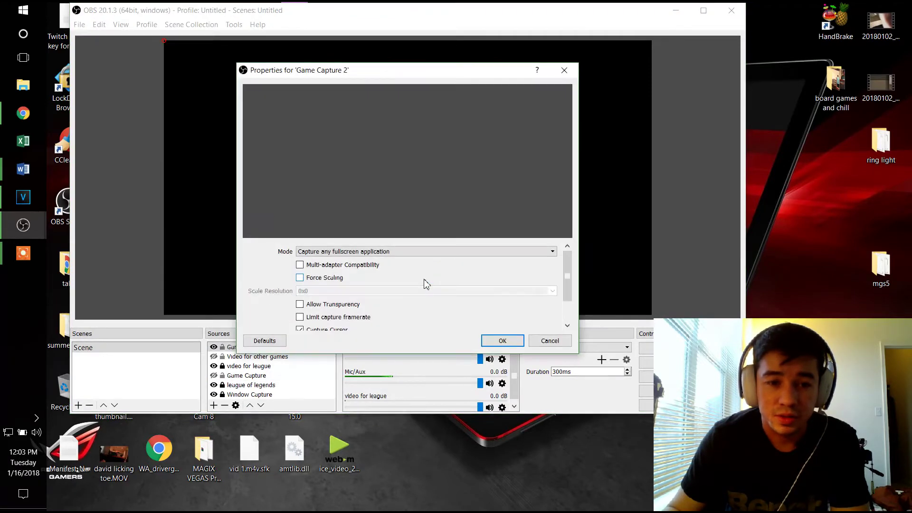
click(326, 252)
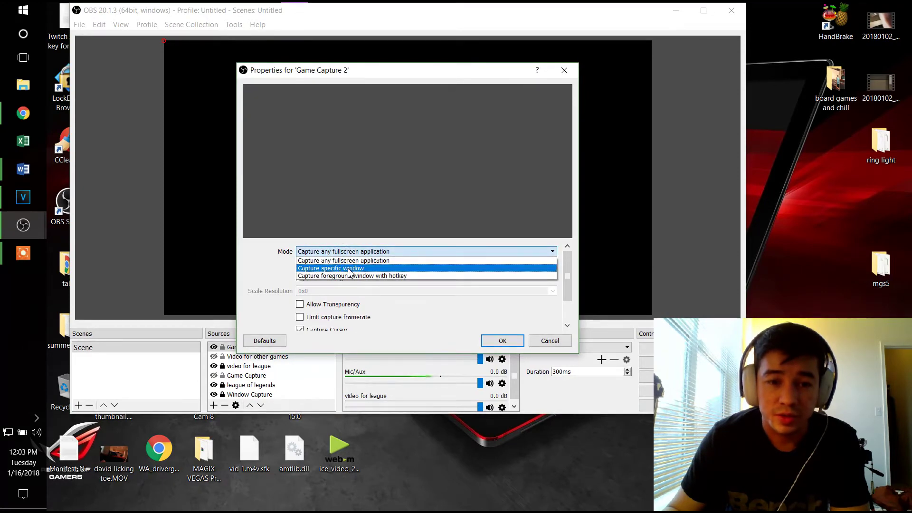
click(349, 269)
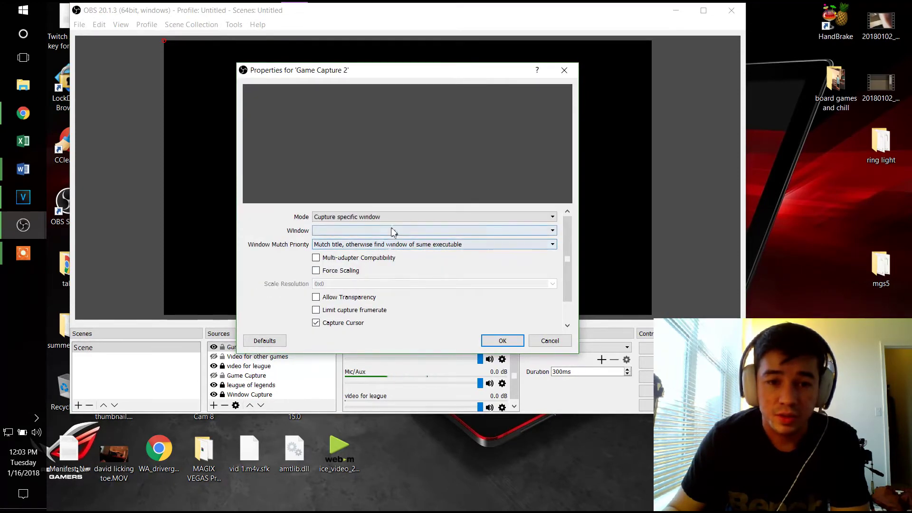
click(379, 245)
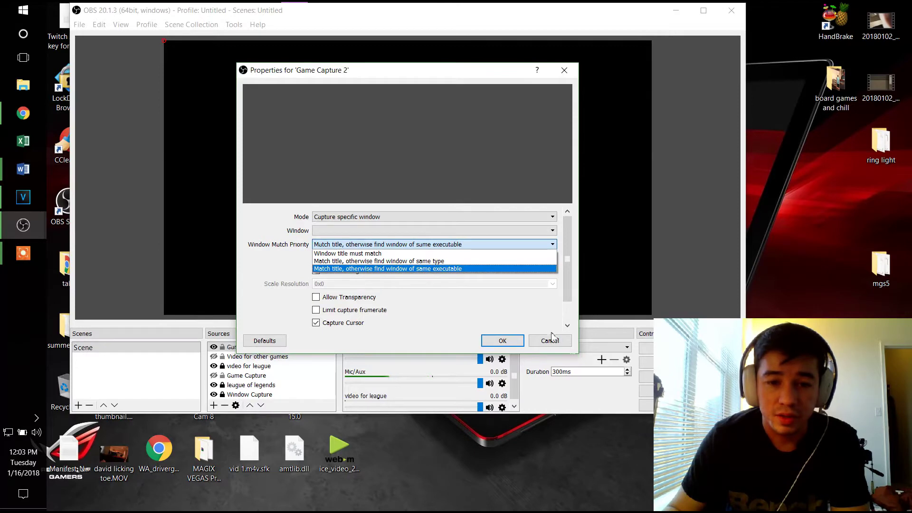
click(552, 338)
click(550, 341)
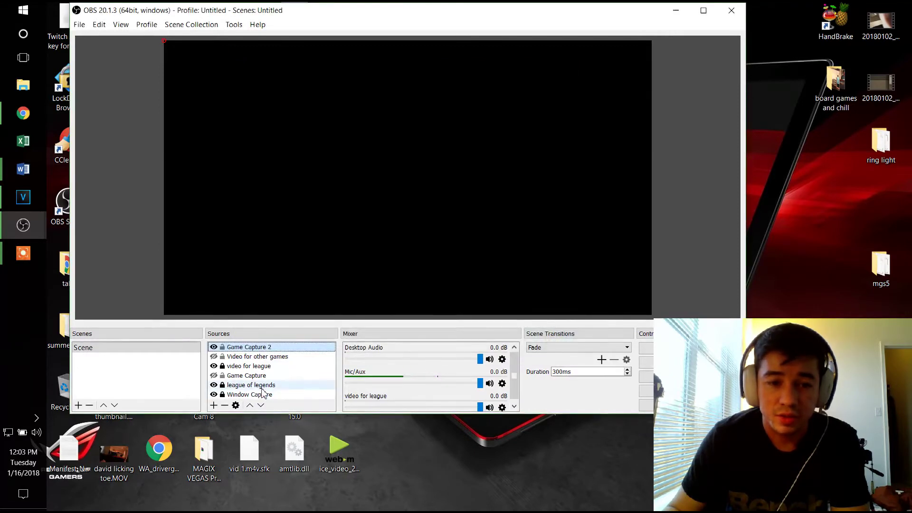
Step: Inspect the league of legends settings and Window Capture options without changing anything
right_click(263, 387)
click(304, 380)
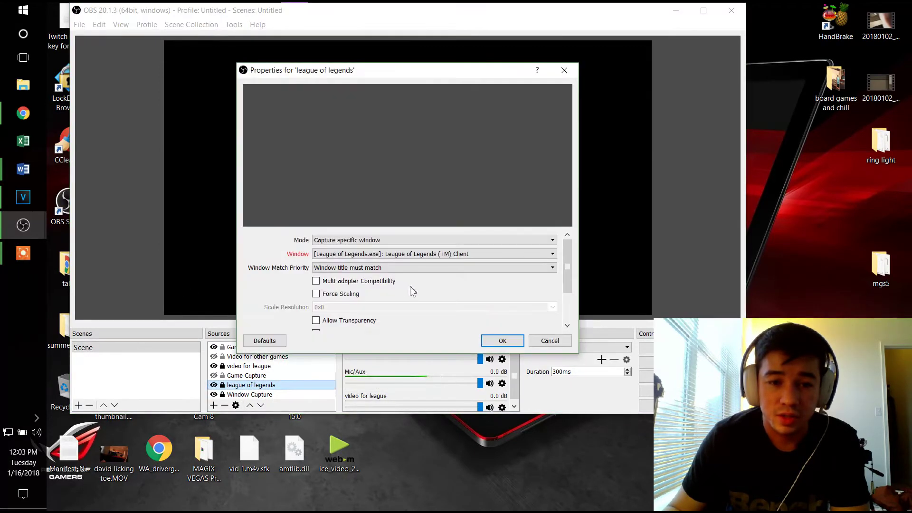
click(551, 346)
click(252, 395)
right_click(254, 398)
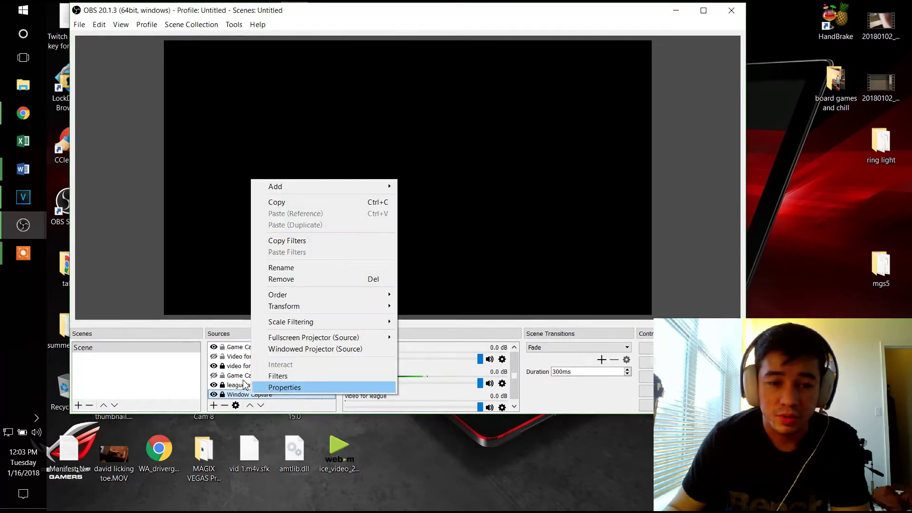
click(217, 301)
click(218, 301)
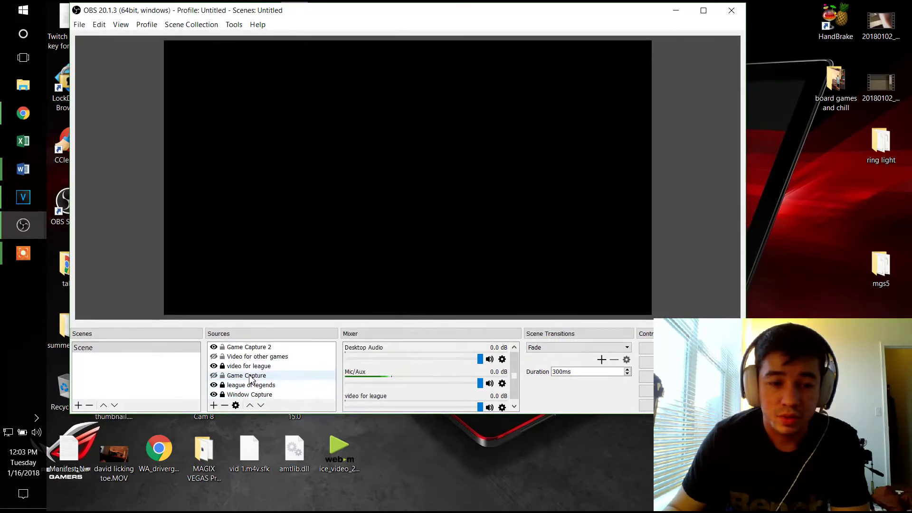
Step: Set Game Capture 2 to Capture specific window with 'Window title must match', and hide Window Capture
click(248, 347)
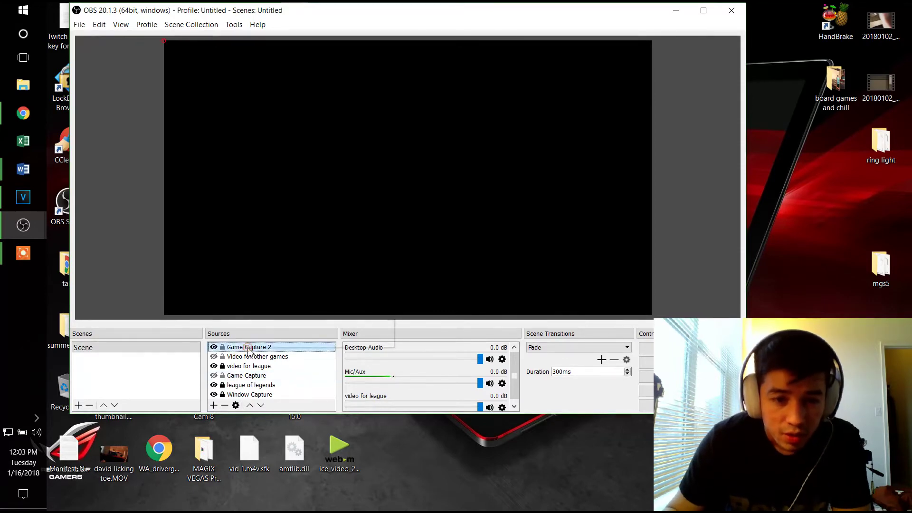
right_click(248, 347)
click(281, 341)
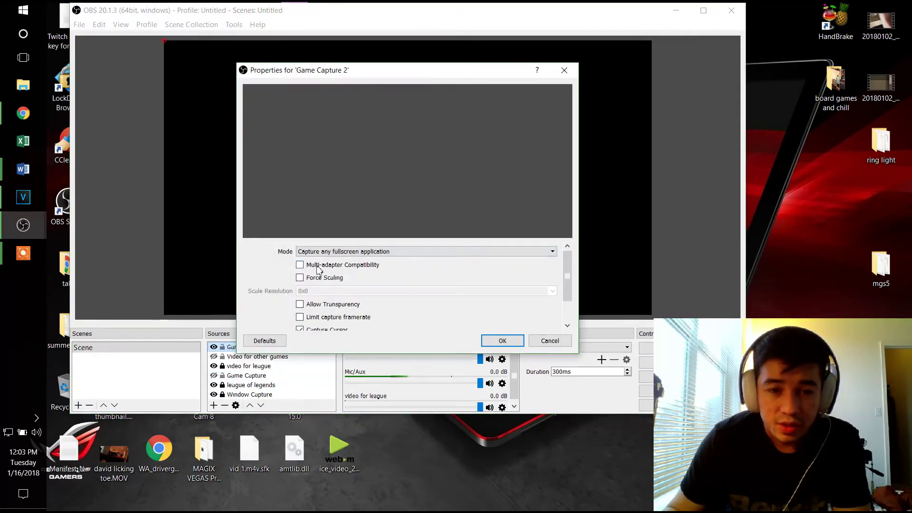
click(336, 251)
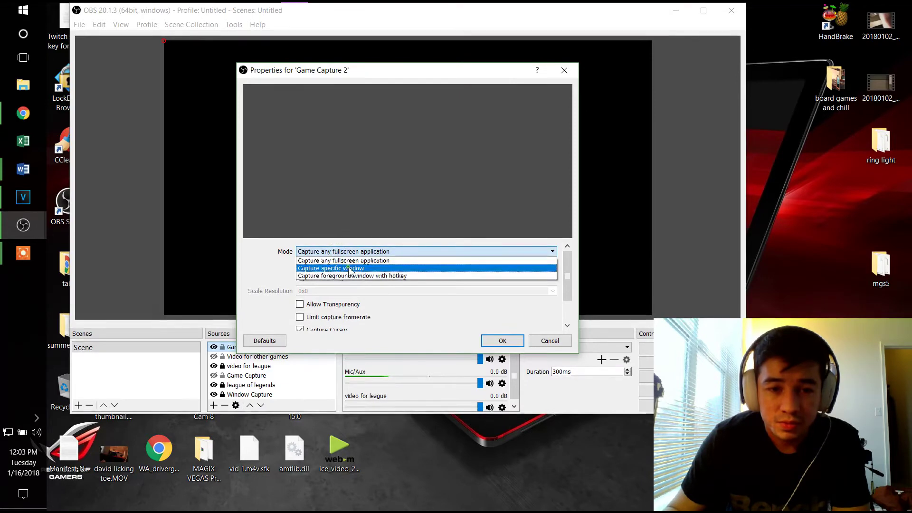
click(350, 269)
click(356, 244)
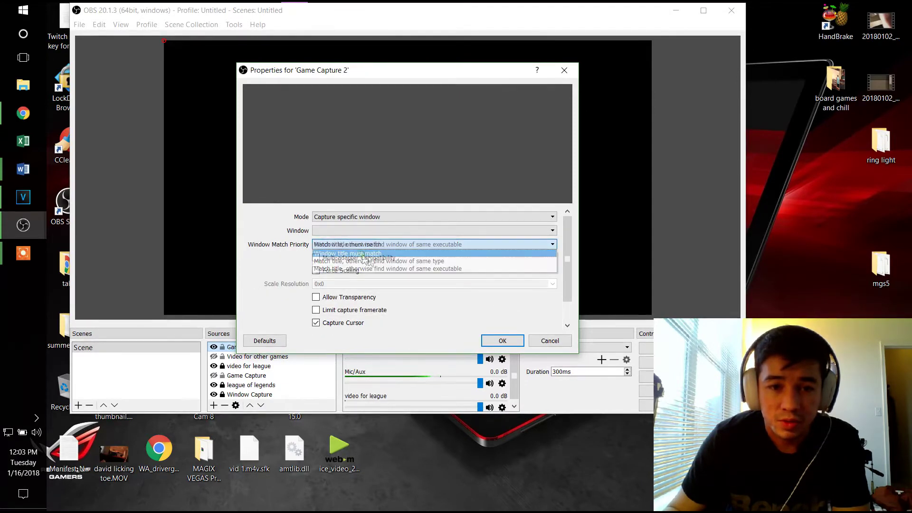
click(349, 250)
click(503, 341)
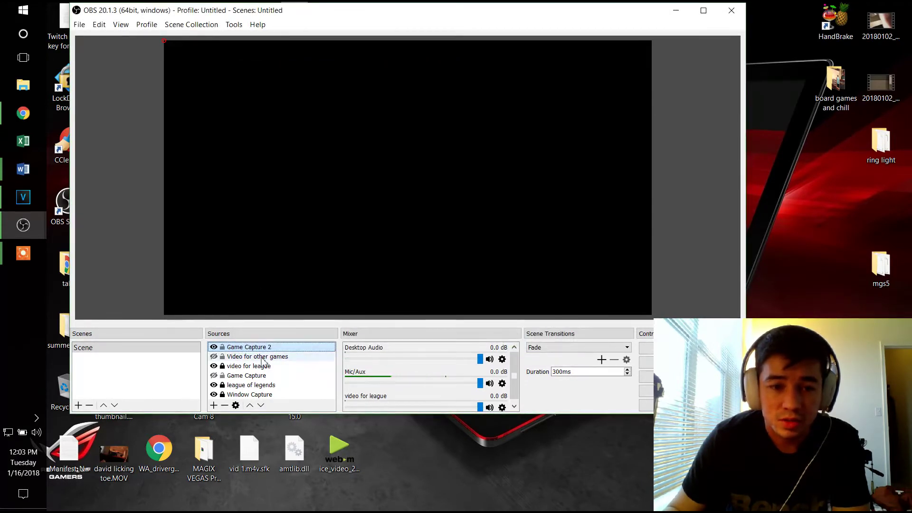
click(214, 395)
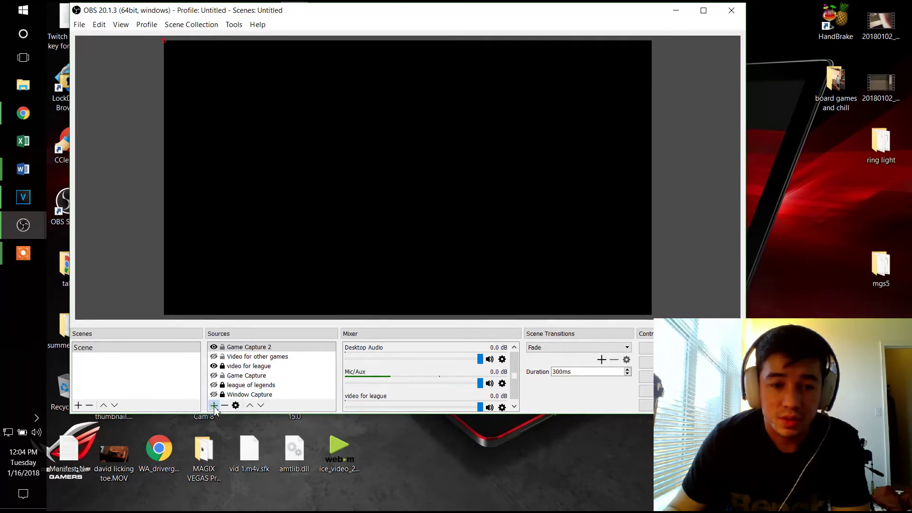
Step: Add a Window Capture source named Window Capture 2, cancelling since no League window is listed
click(214, 406)
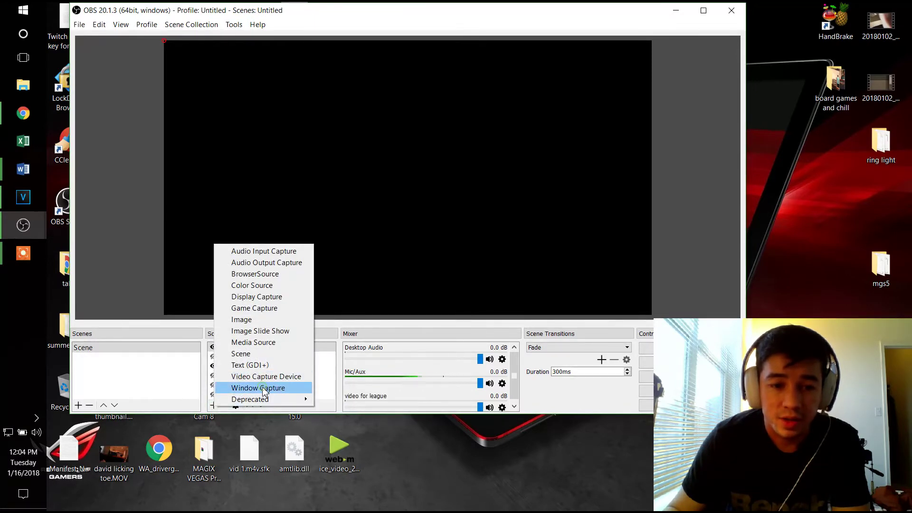
click(264, 388)
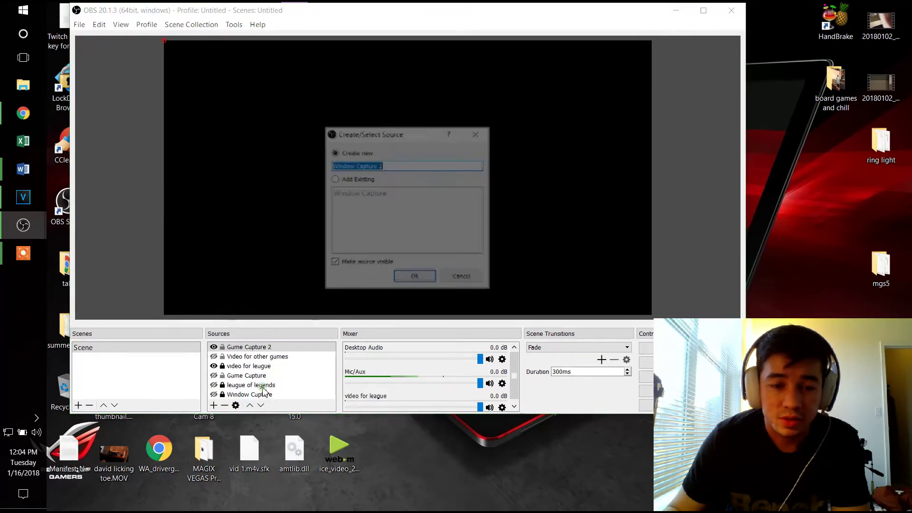
click(414, 280)
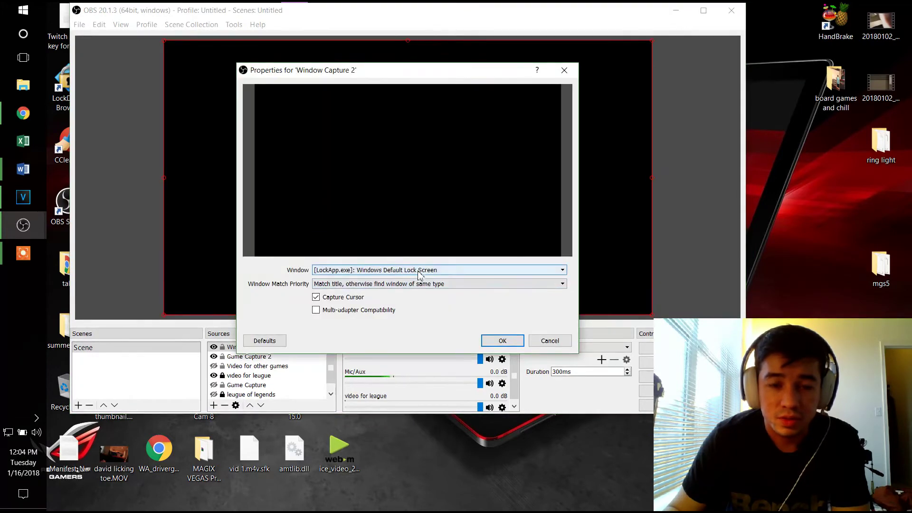
click(419, 271)
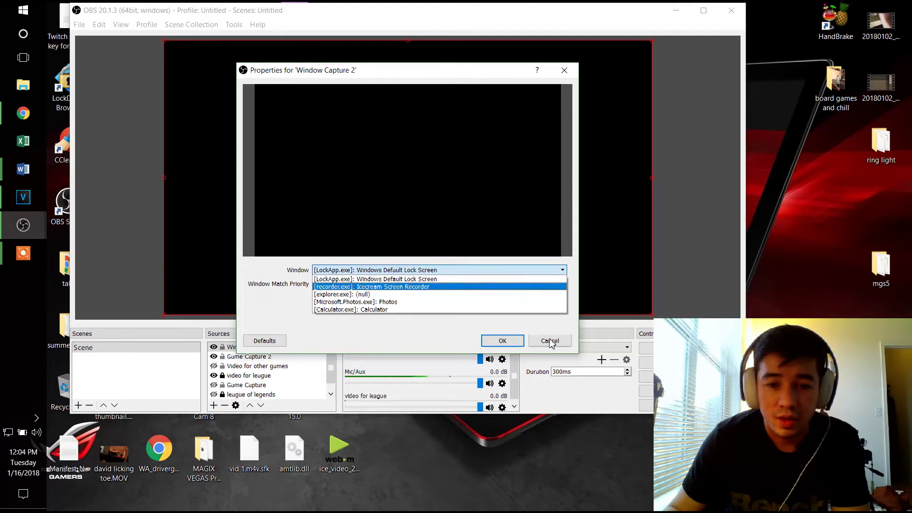
click(550, 341)
Step: Launch League of Legends via a Start menu search for 'league', then return to the capture properties
key(super)
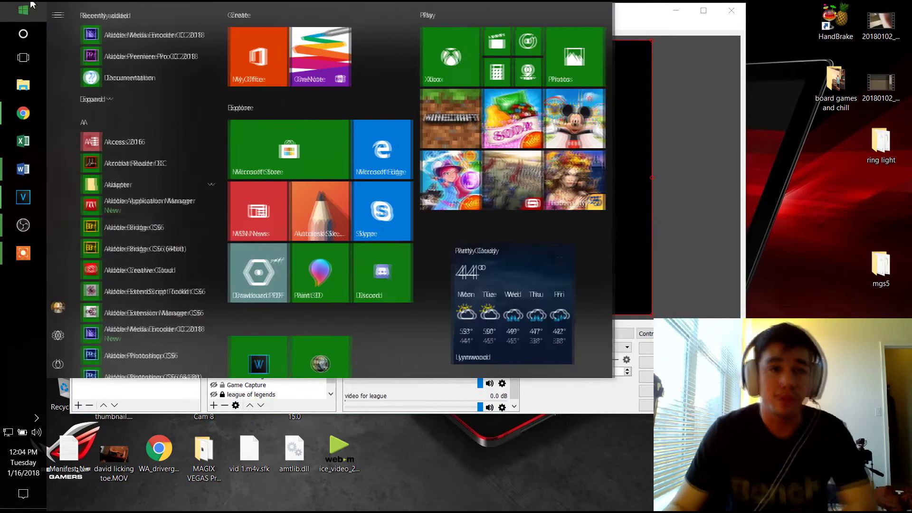
text(league)
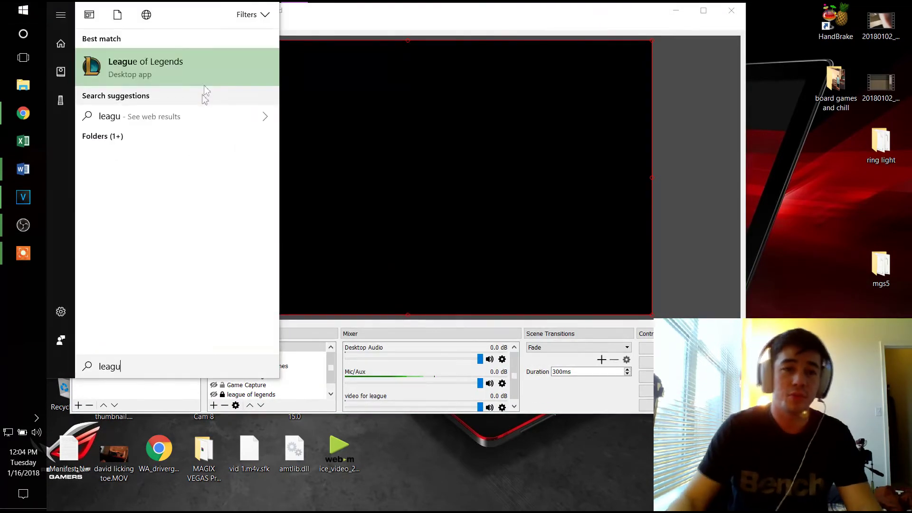
click(199, 69)
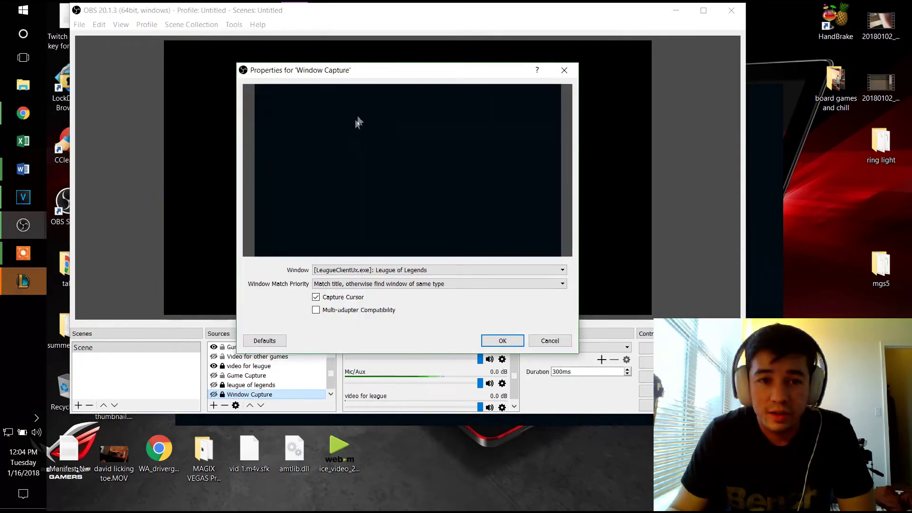
click(464, 56)
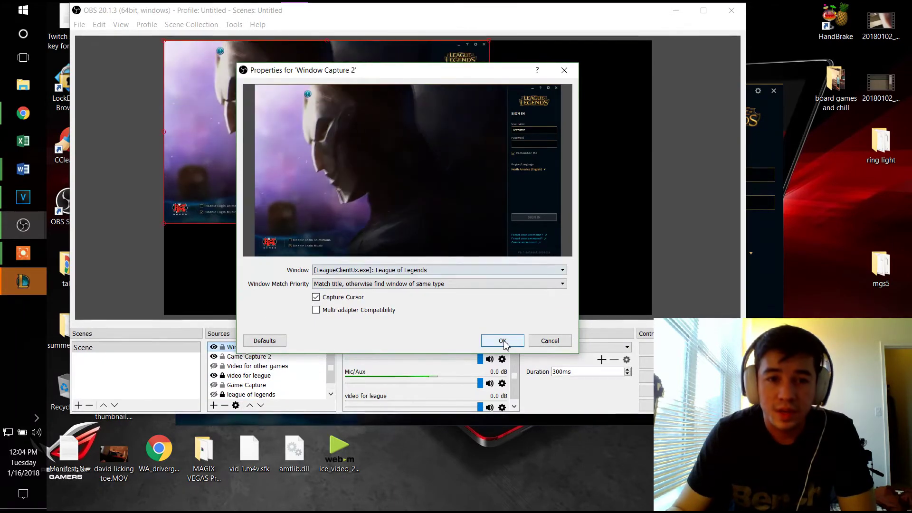
Step: Confirm the League window capture and stretch it to fill the preview canvas
click(503, 341)
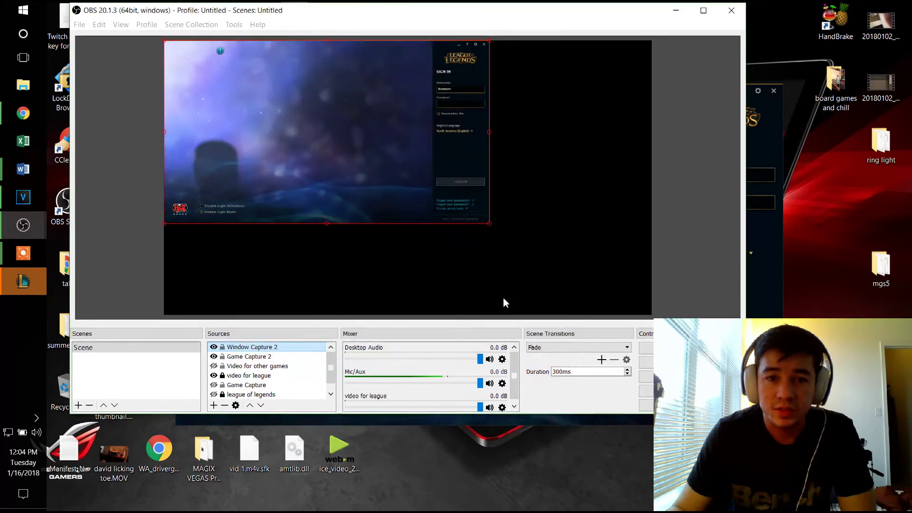
drag(490, 224, 652, 315)
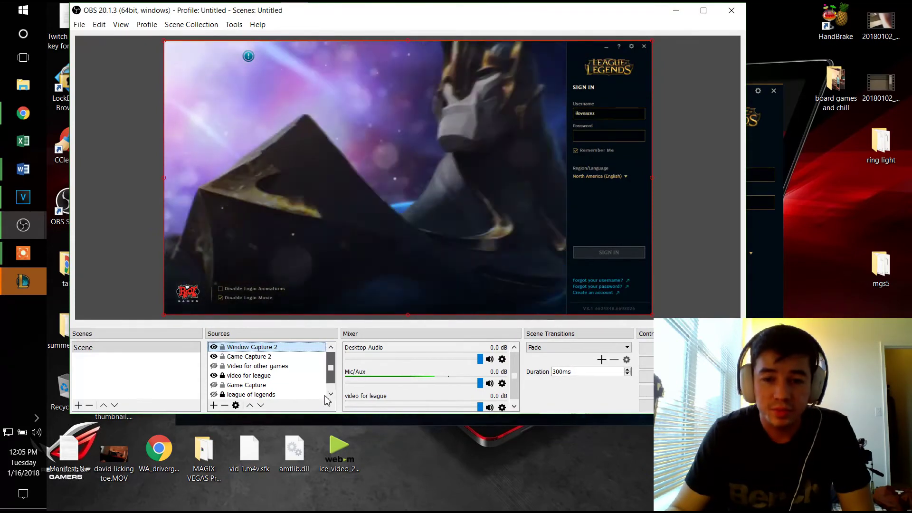
scroll(266, 384, down, 1)
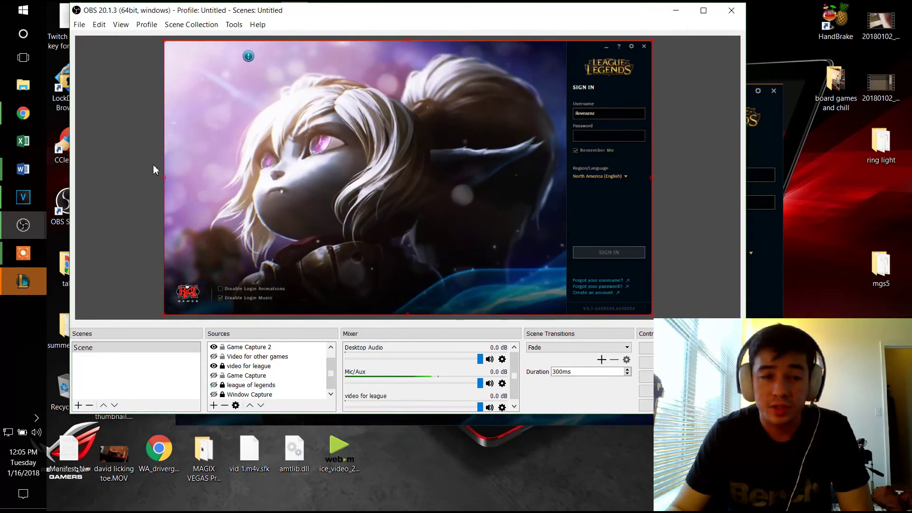
Step: Open the recorded League gameplay video from File Explorer
click(29, 86)
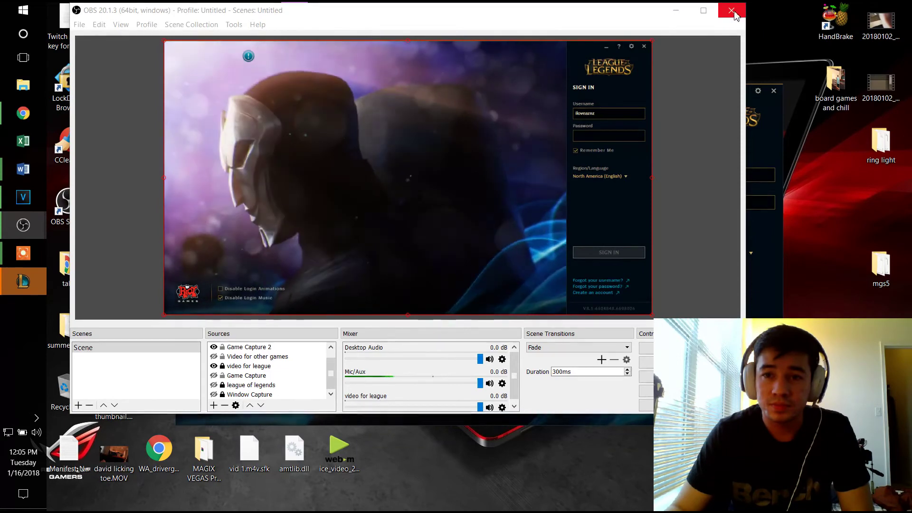
click(333, 349)
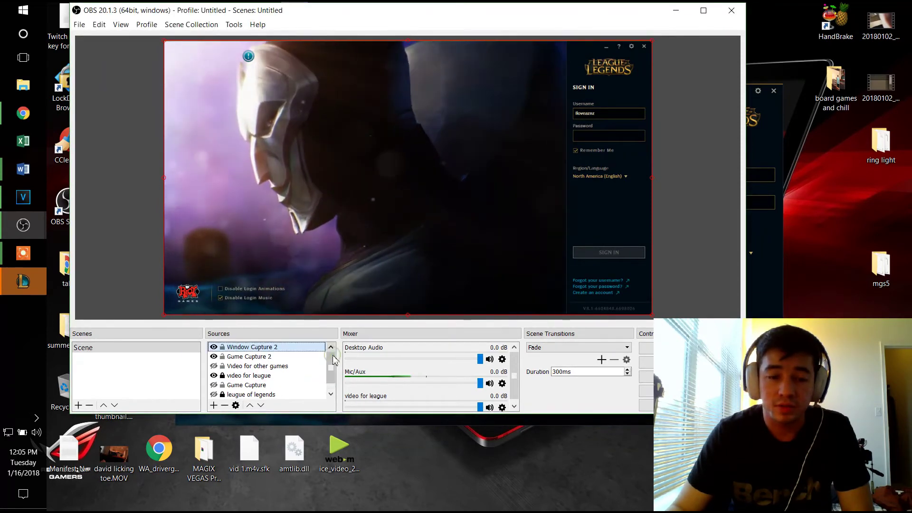
double_click(217, 360)
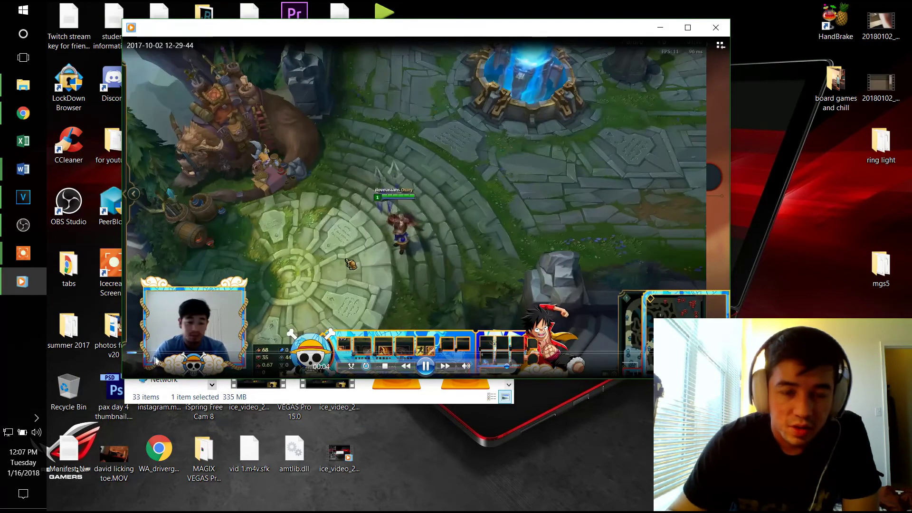
click(178, 353)
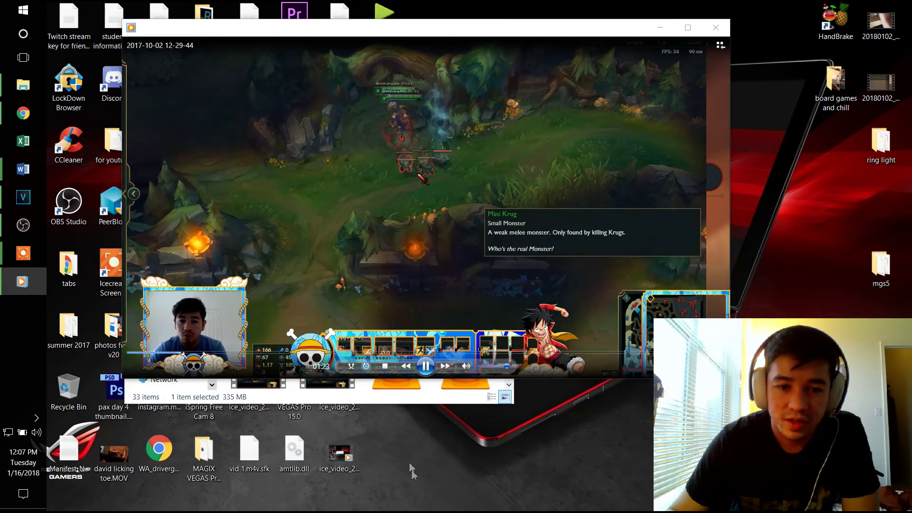
mouse_move(291, 359)
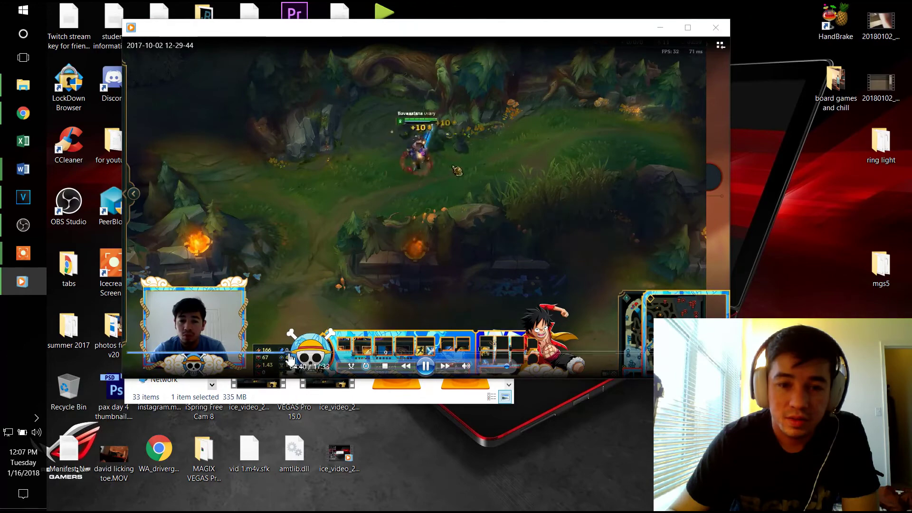
click(291, 359)
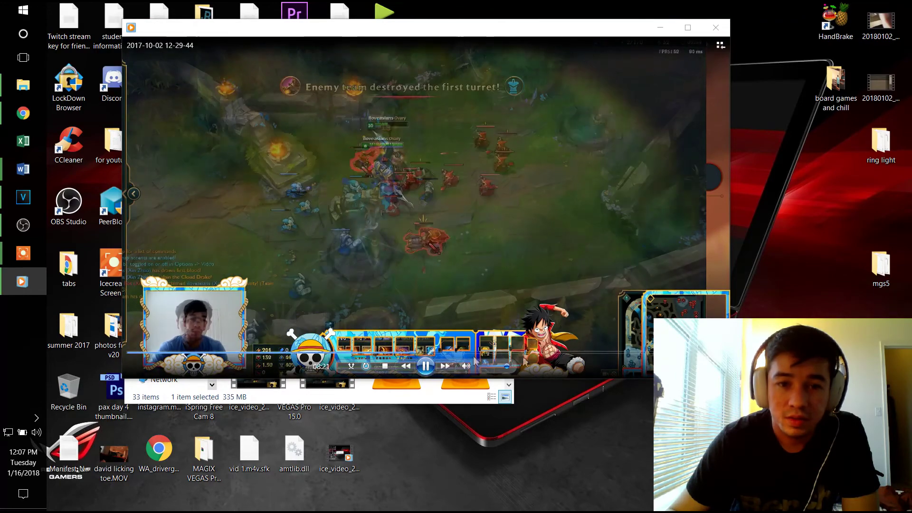
click(598, 357)
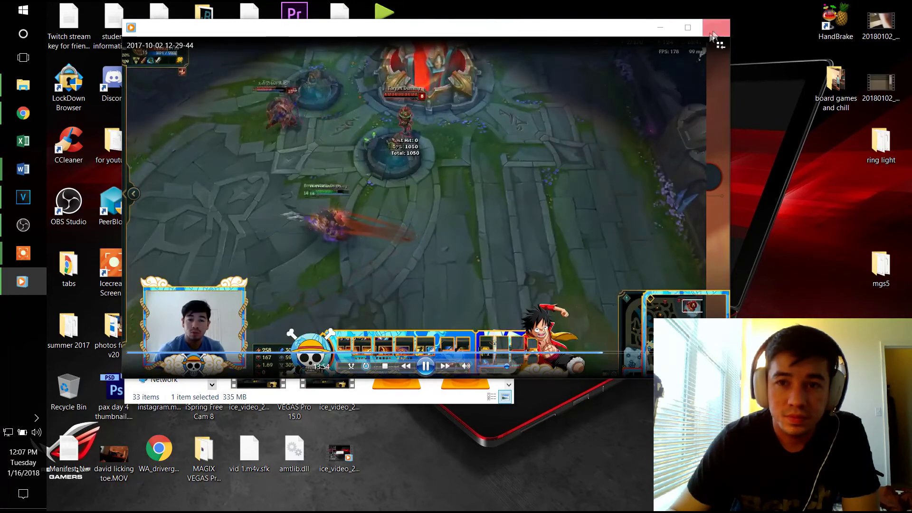
Step: Close the media player showing the League recording
click(714, 27)
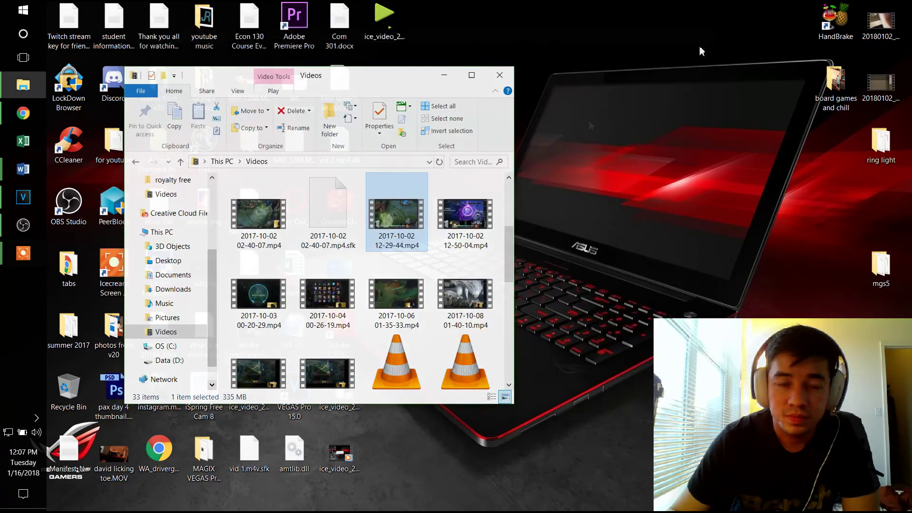